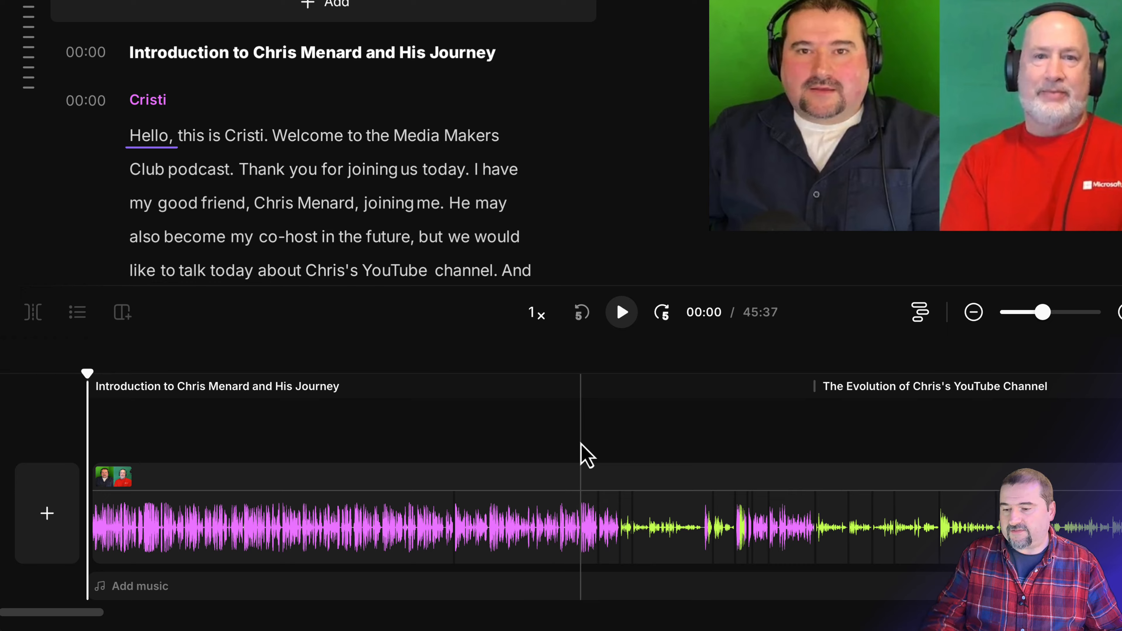
Step: Add a scene break at 01:25, then return the playhead to 00:46 in the first scene
click(581, 396)
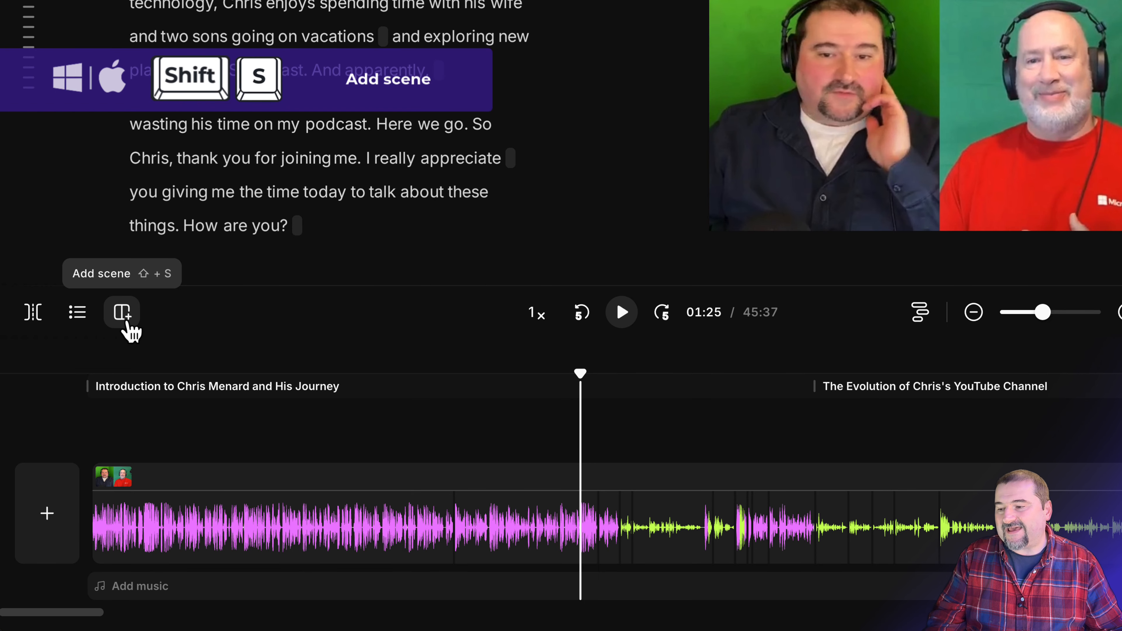
click(131, 331)
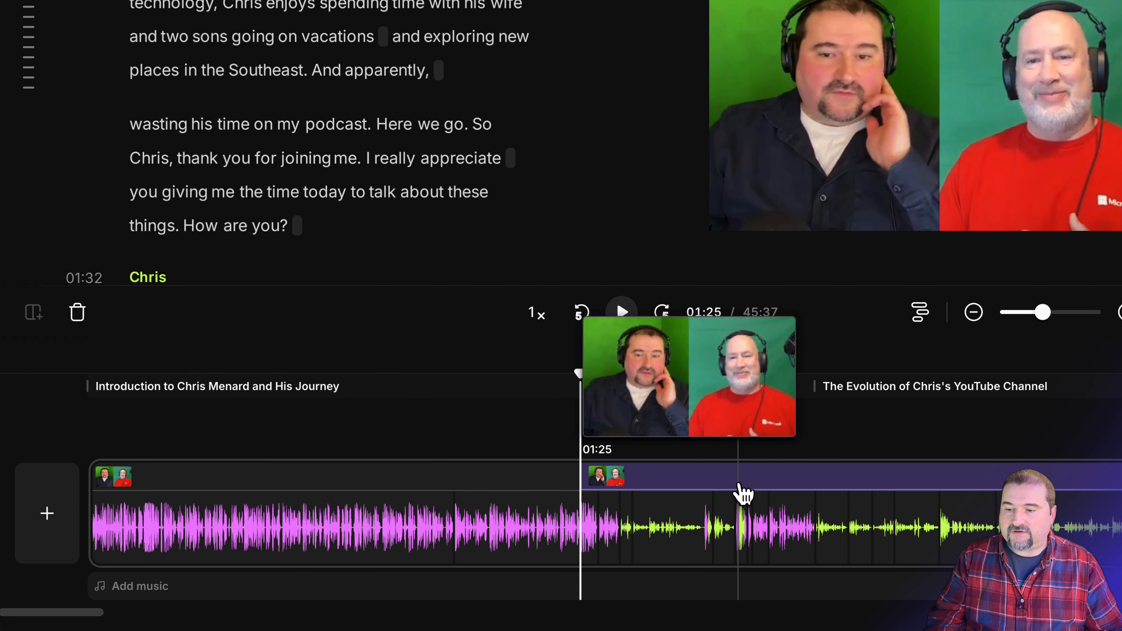
click(333, 446)
click(357, 389)
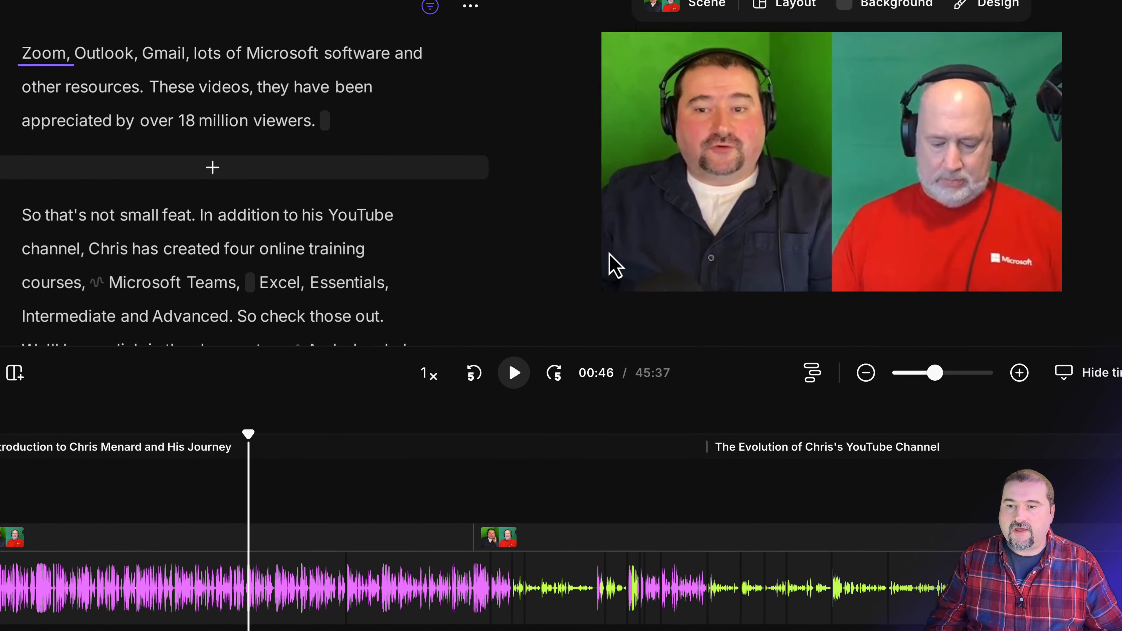
Step: Give the first intro scene the first Solo speaker layout, showing only the green-background host
click(854, 113)
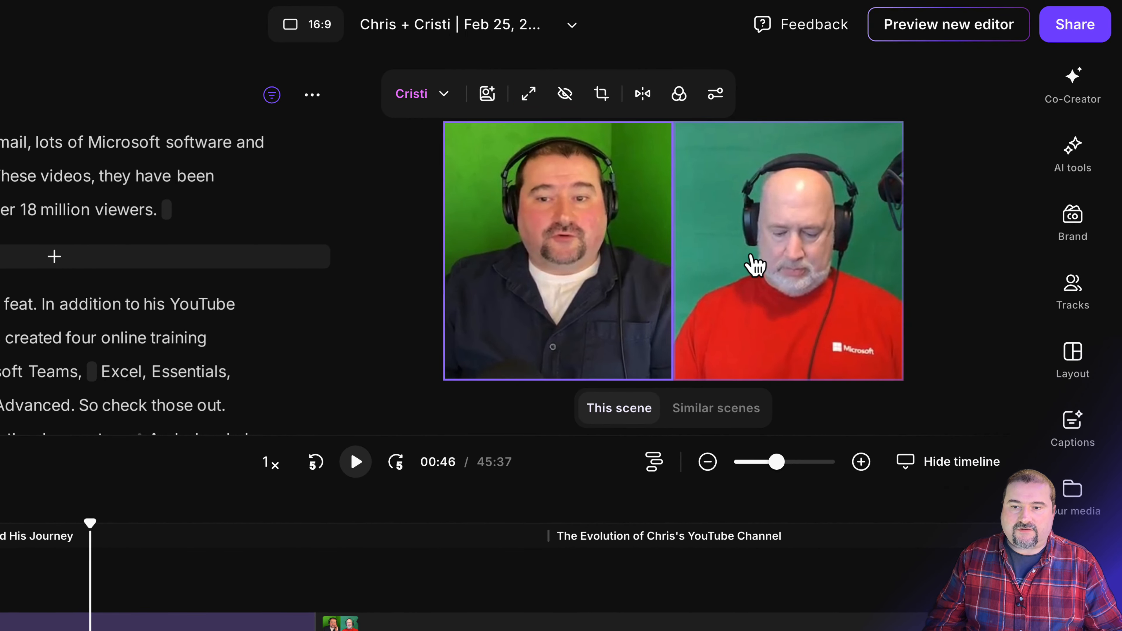
click(751, 263)
click(596, 263)
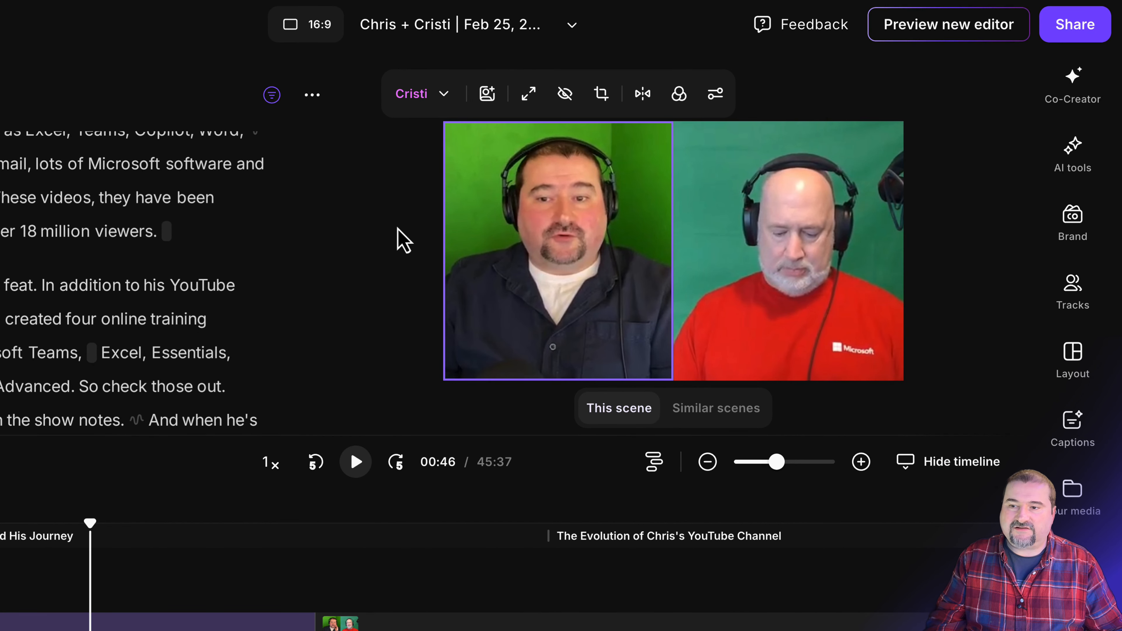
click(585, 134)
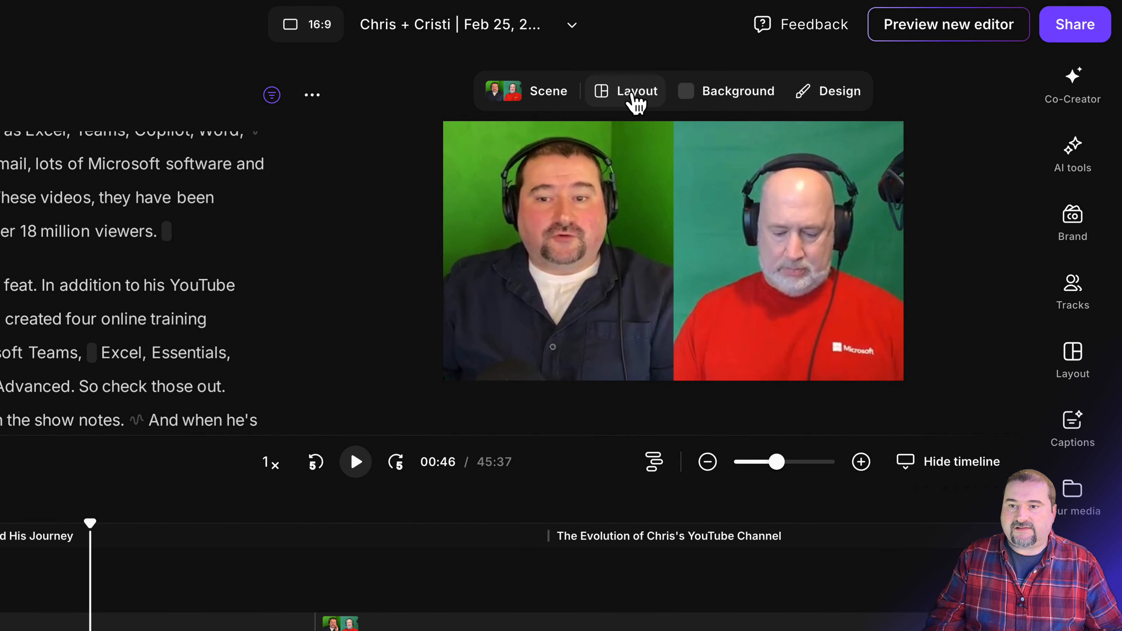
click(635, 94)
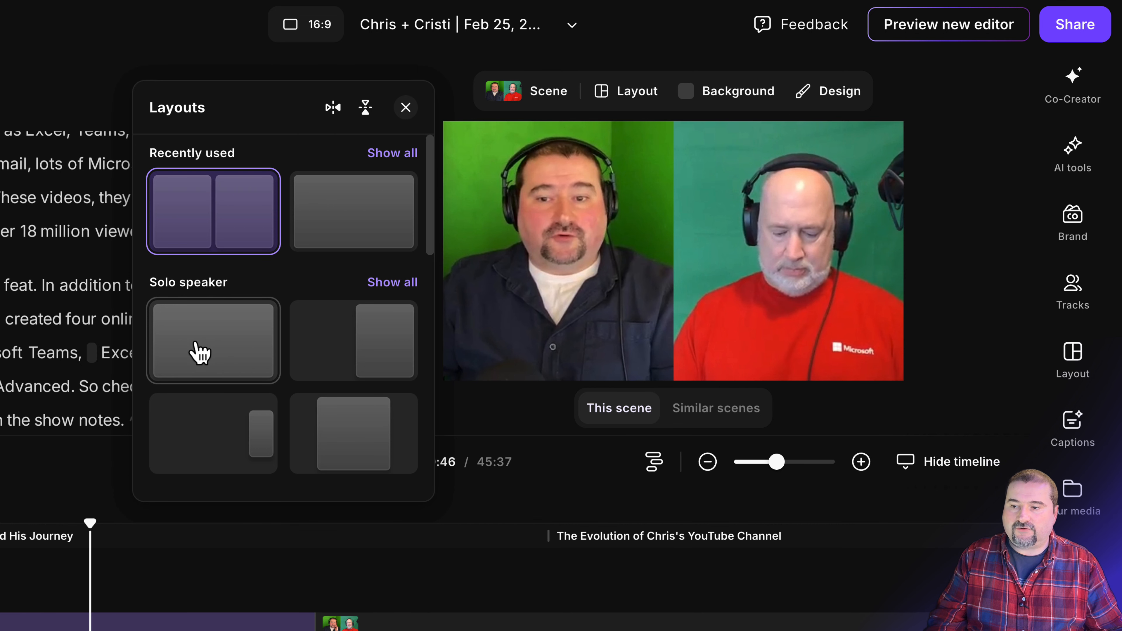
click(208, 350)
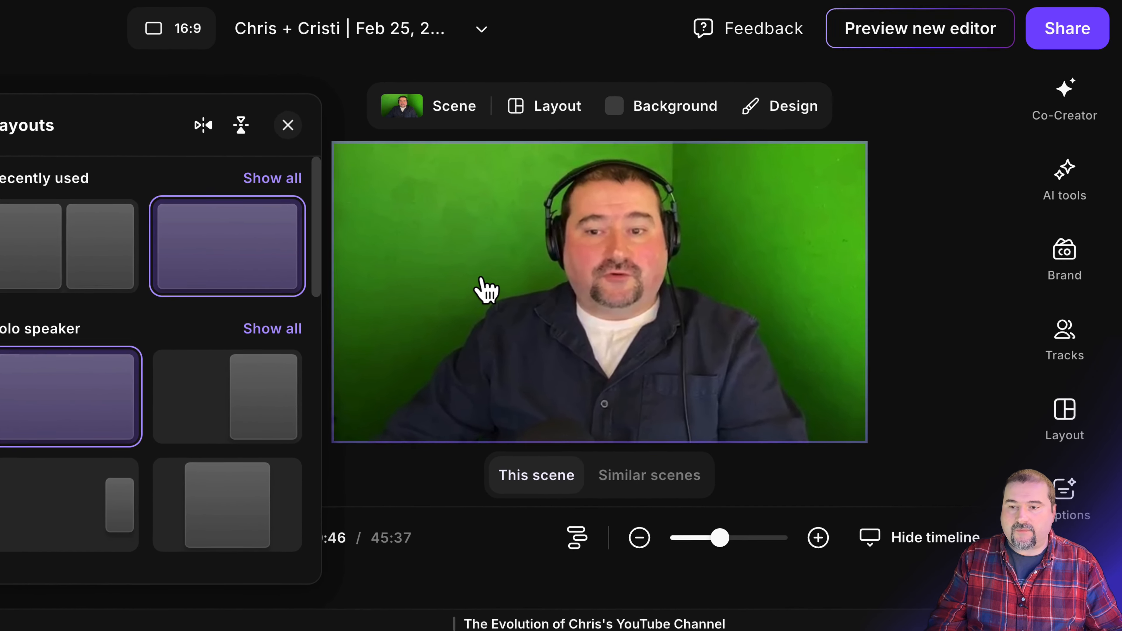
Step: Try the other speaker in the solo shot, then switch back to the green-background speaker
click(568, 253)
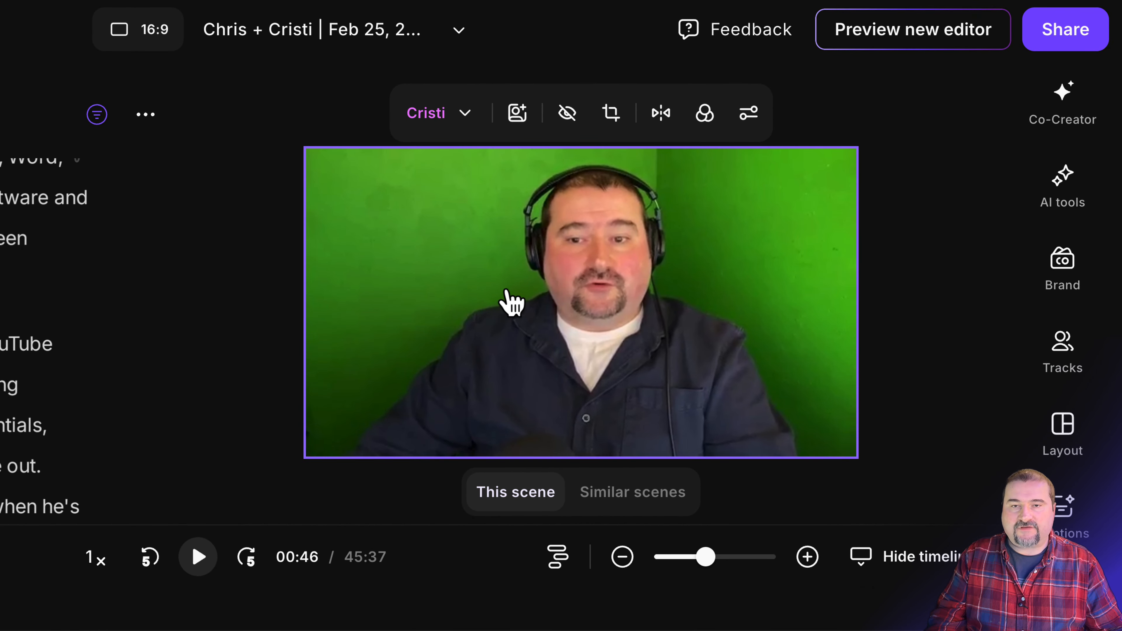
click(466, 114)
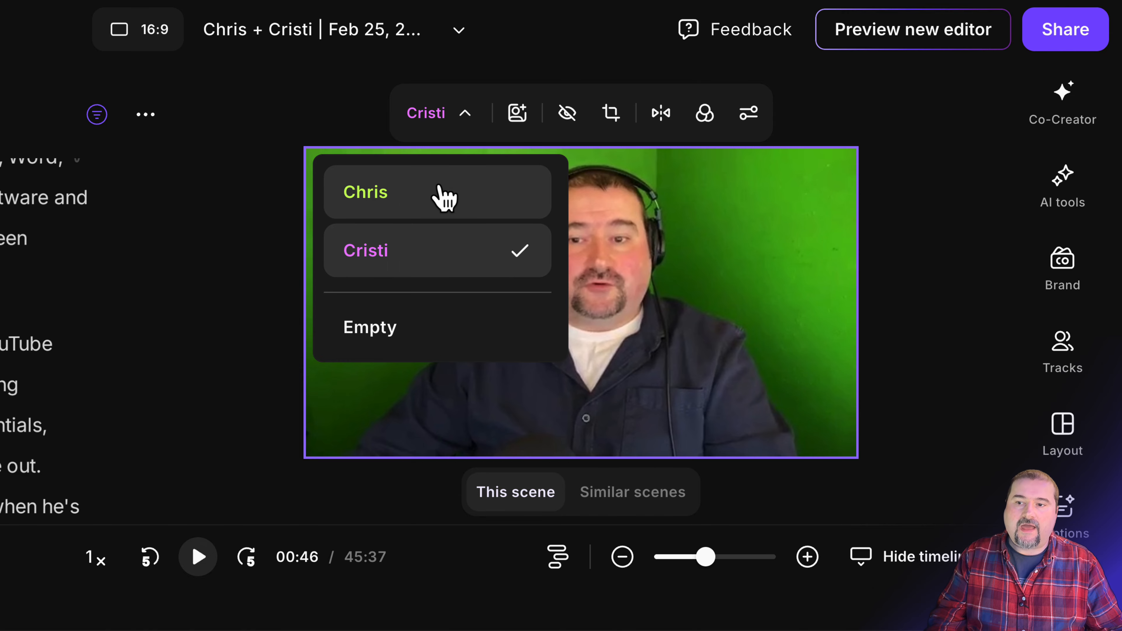
click(443, 201)
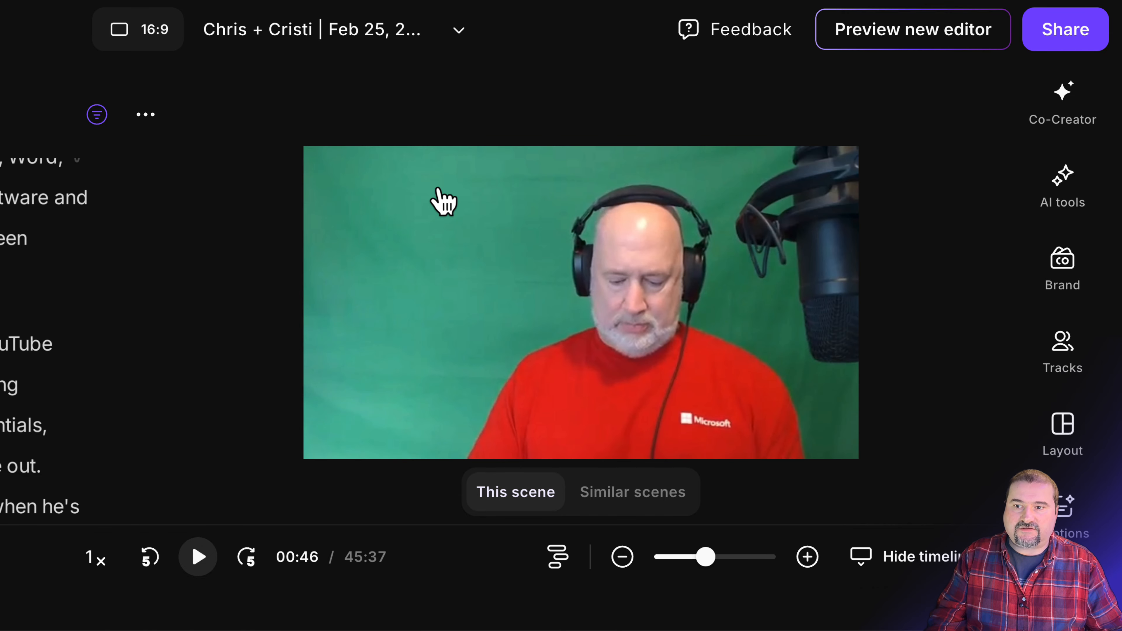
click(479, 208)
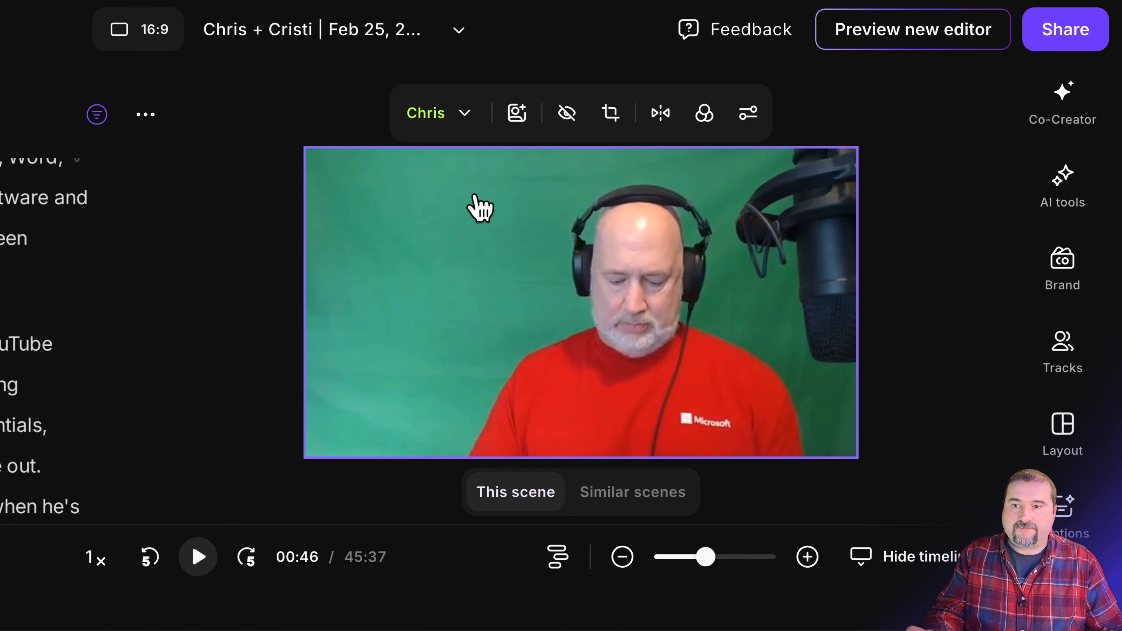
click(462, 120)
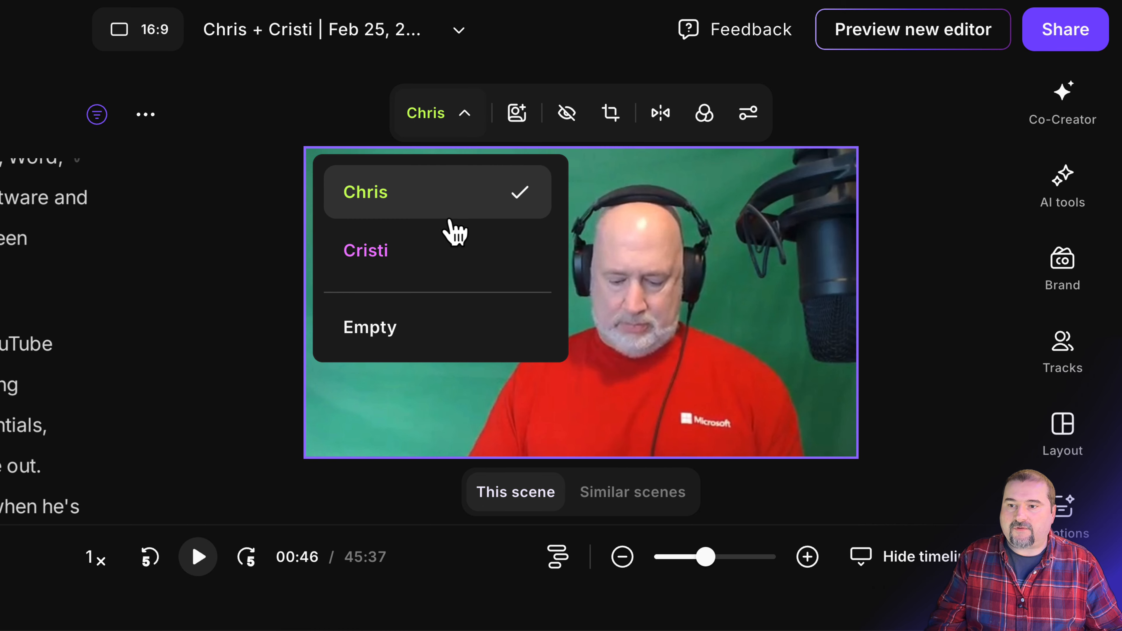
click(444, 251)
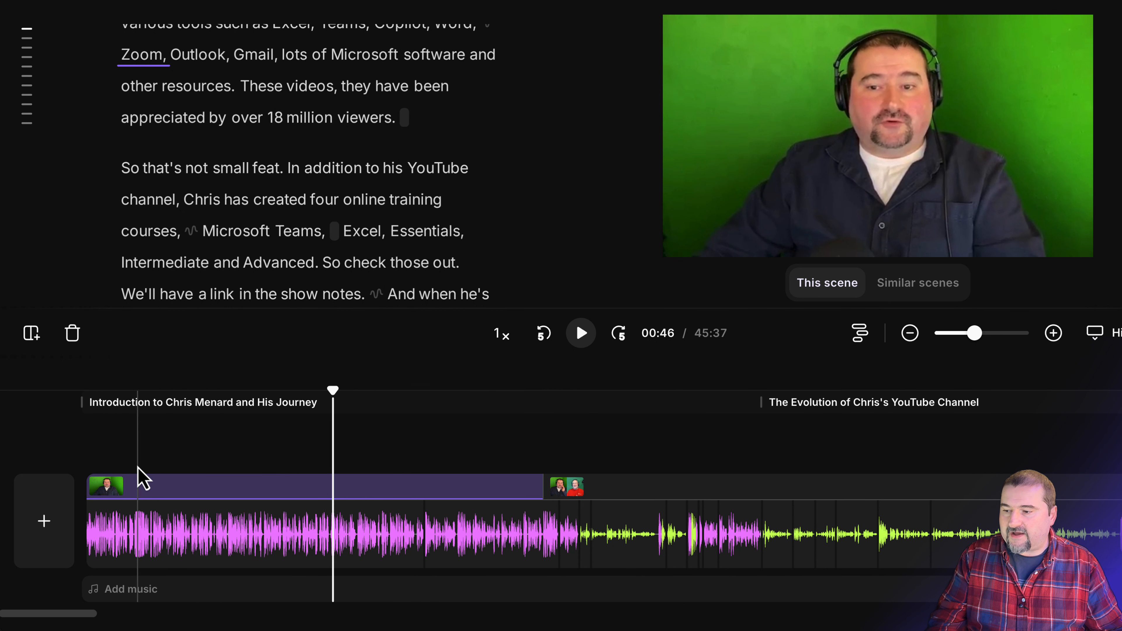
Step: Deselect the clip and zoom the timeline in on the first solo scene from its start
click(130, 467)
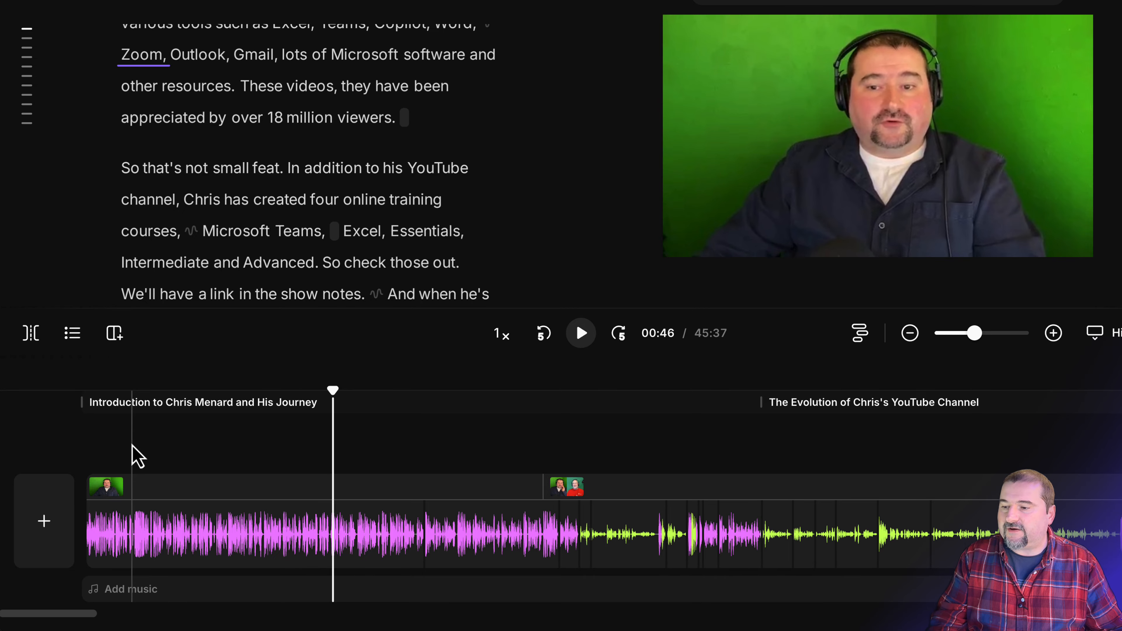
scroll(130, 445, up, 5)
scroll(117, 446, up, 5)
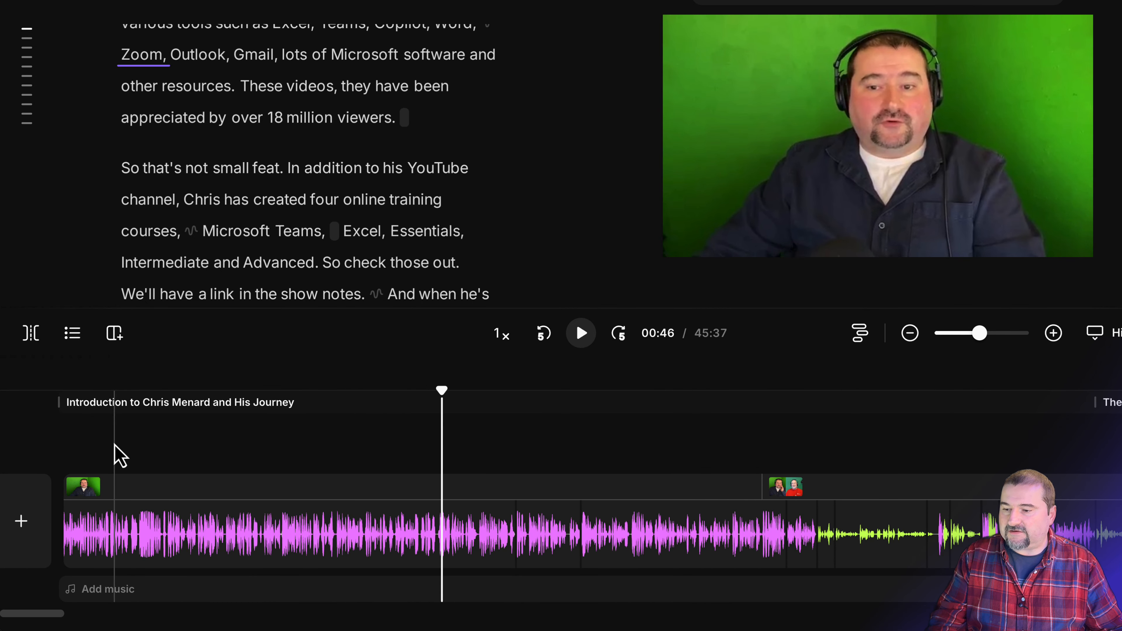
scroll(120, 458, left, 2)
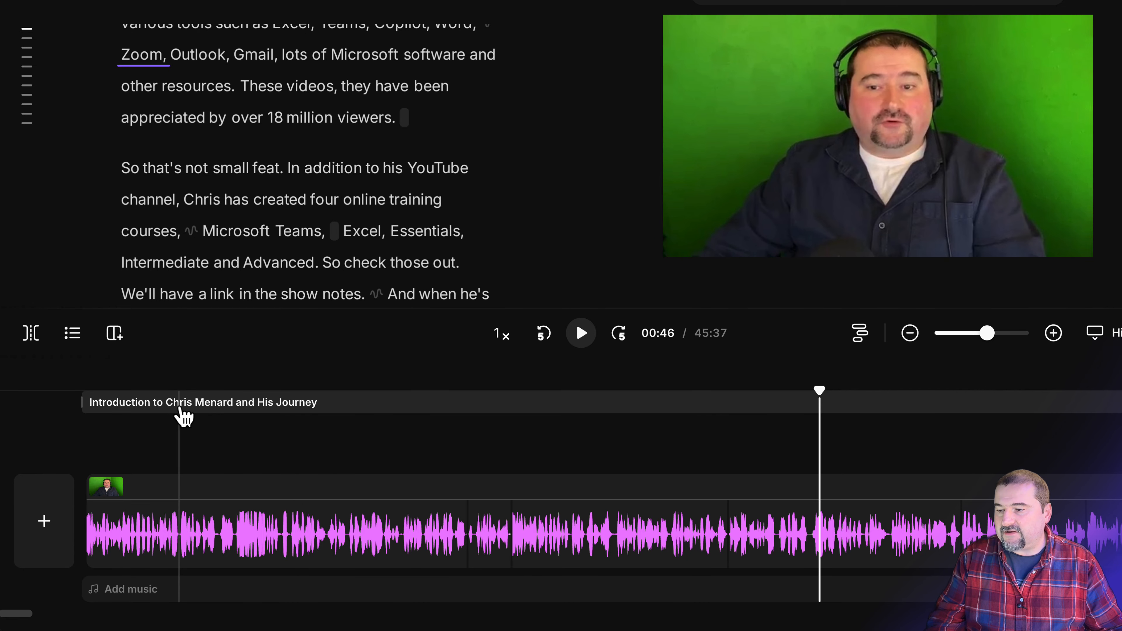
Step: Add scene breaks at 00:06 and 00:15, then select the second scene's speaker video
click(180, 409)
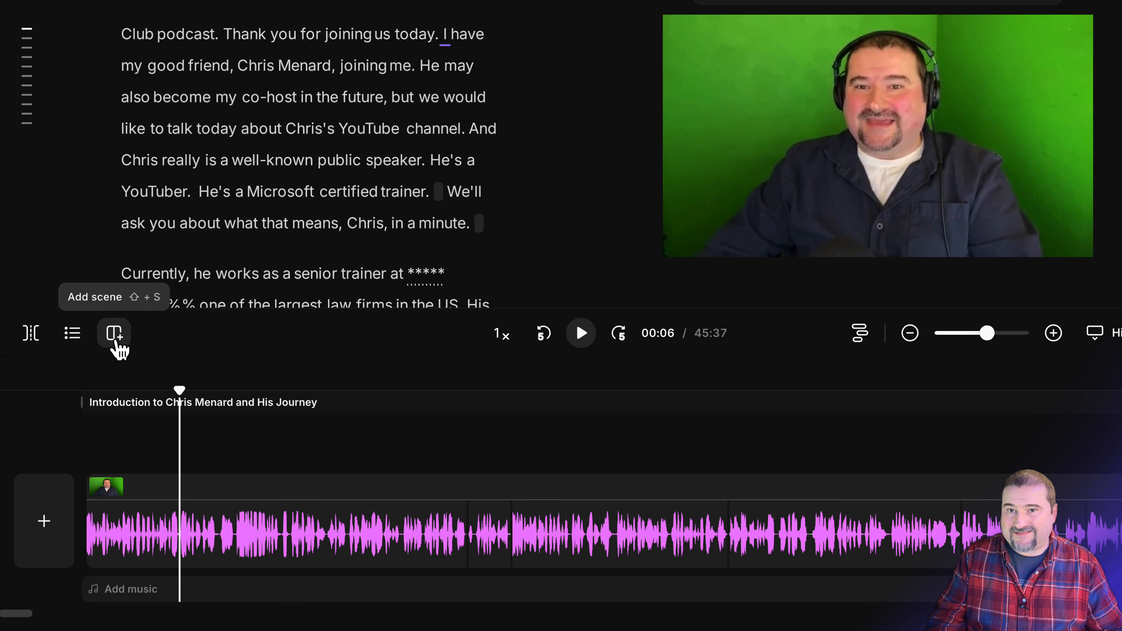
click(119, 342)
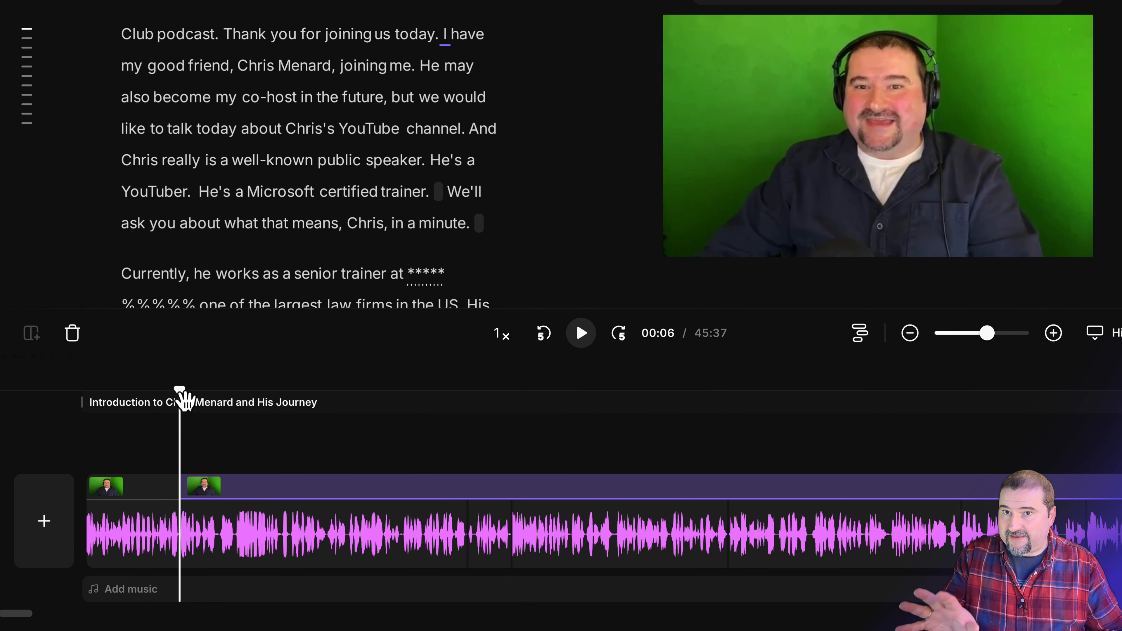
drag(181, 398, 332, 407)
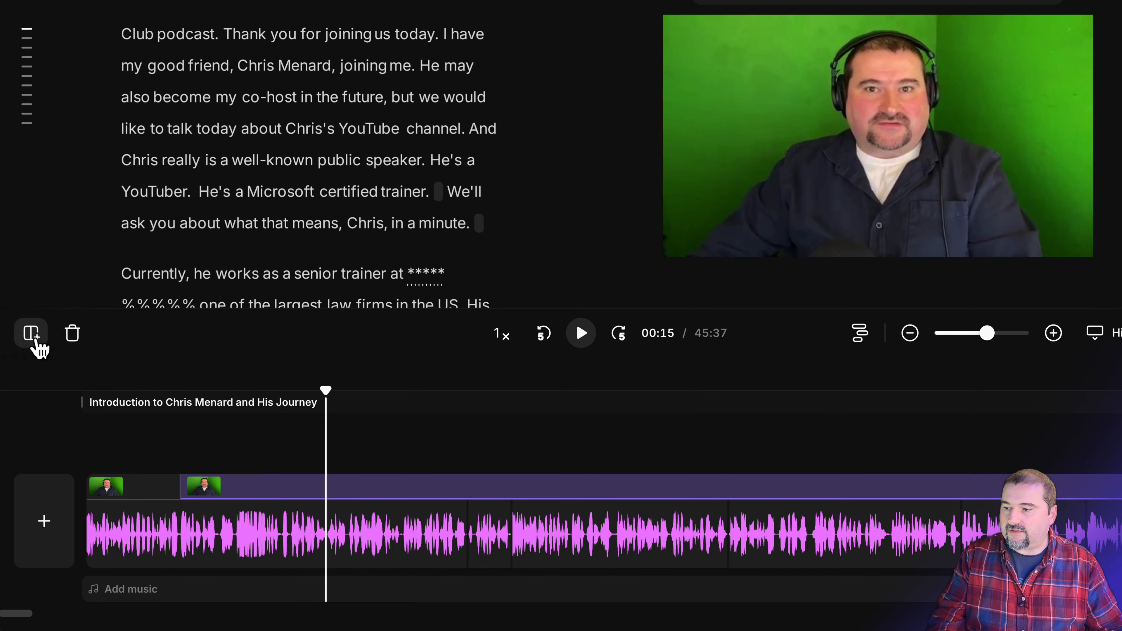
click(32, 334)
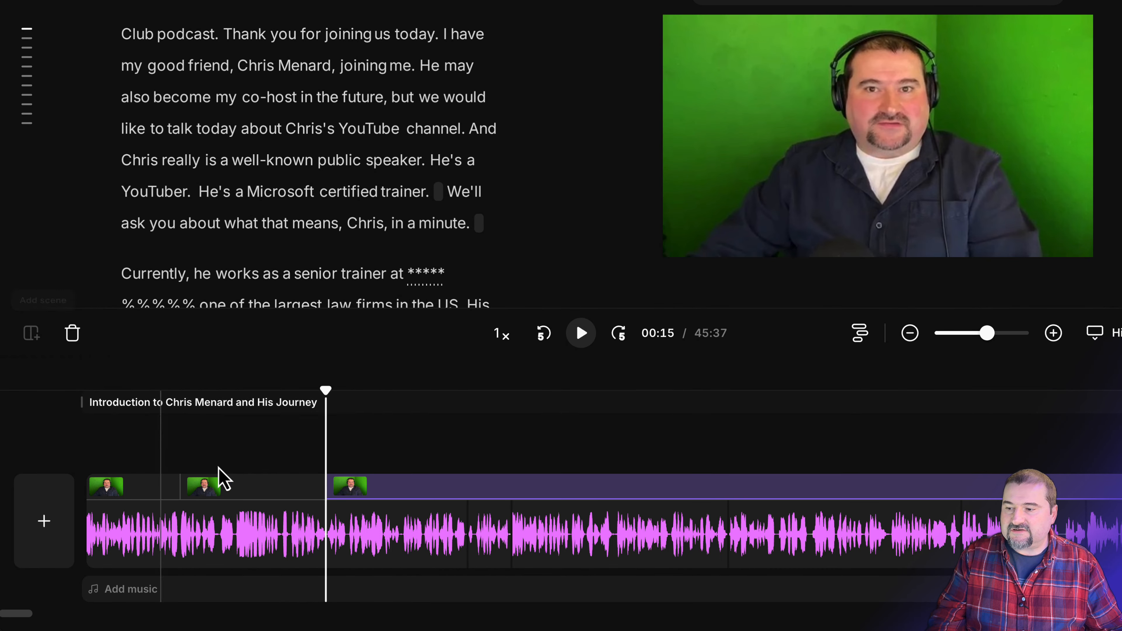
click(251, 490)
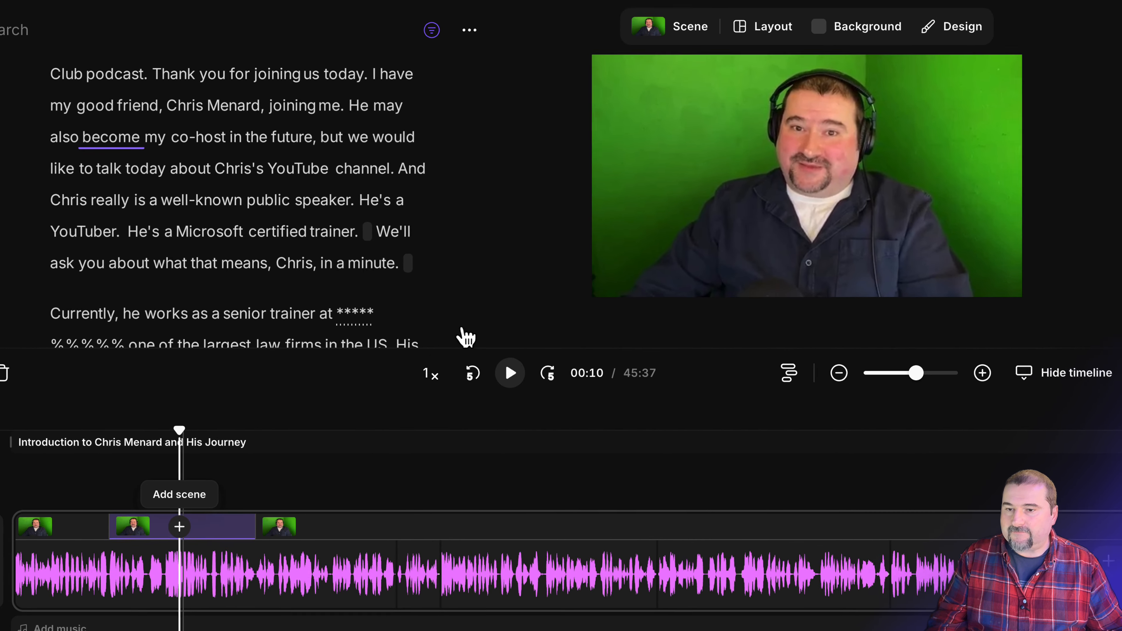
click(765, 132)
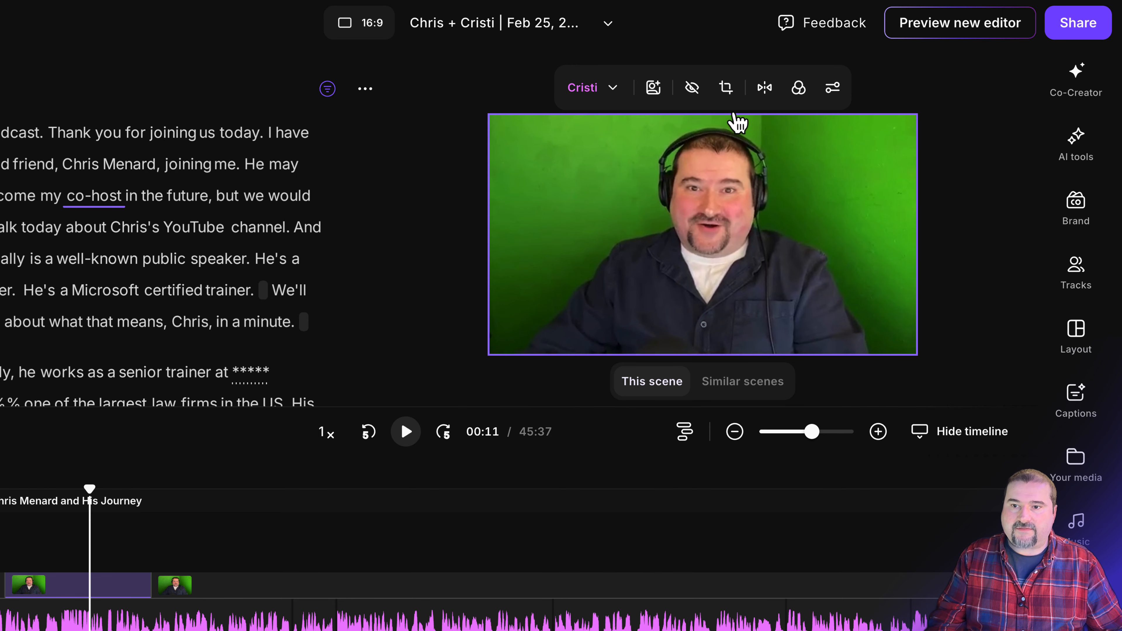
Step: Crop the second scene's video with Zoom in, repositioning the speaker closer in frame
click(727, 93)
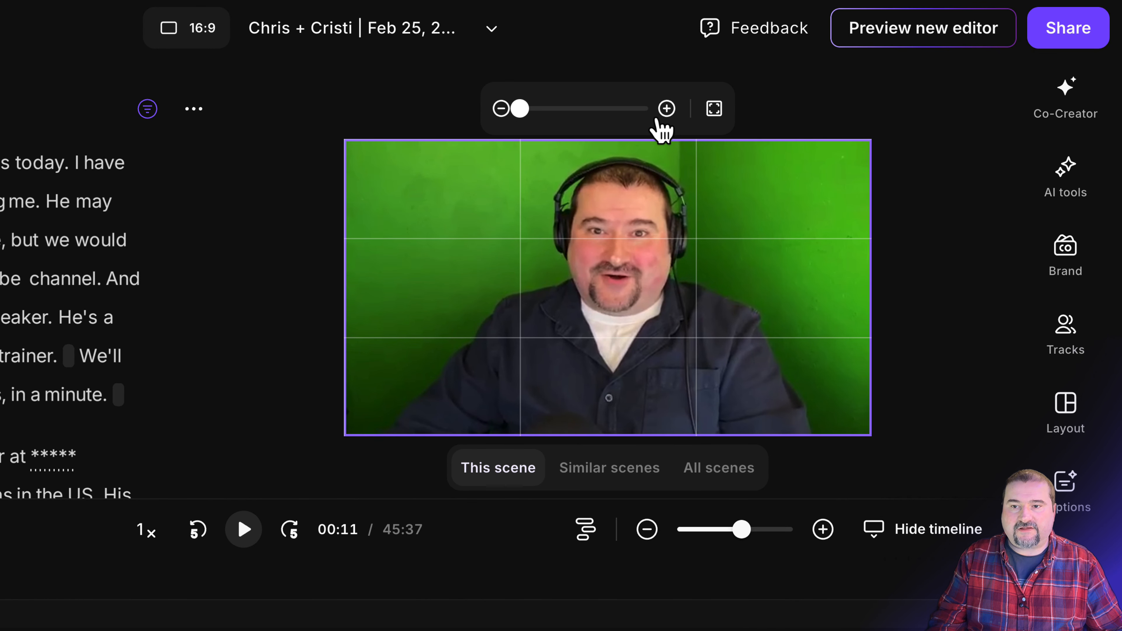
click(670, 118)
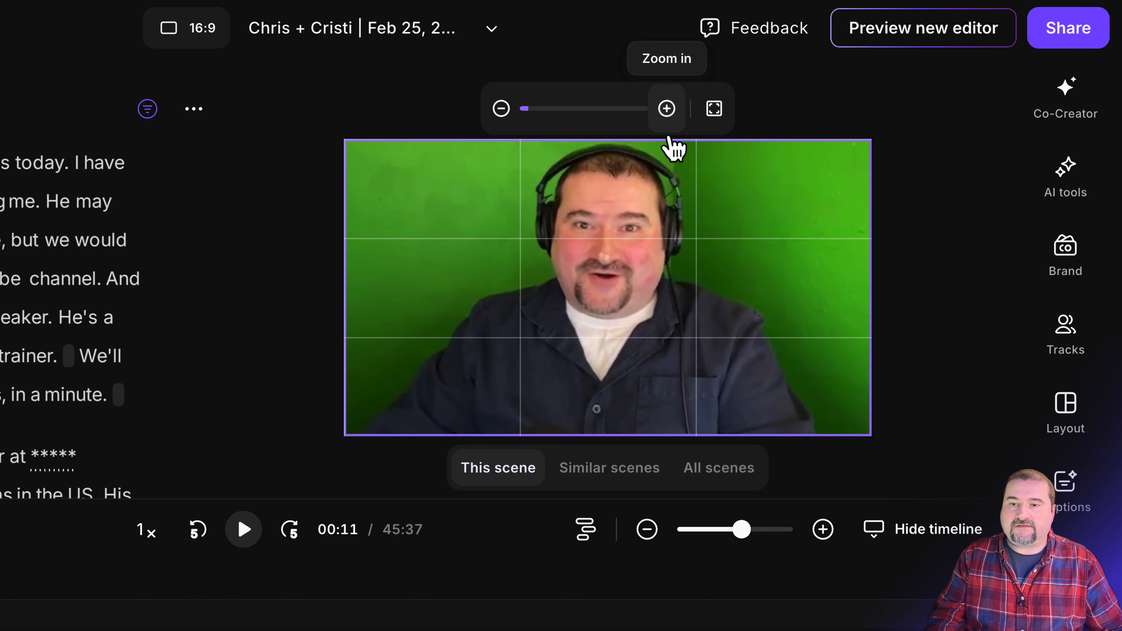
drag(652, 191, 683, 260)
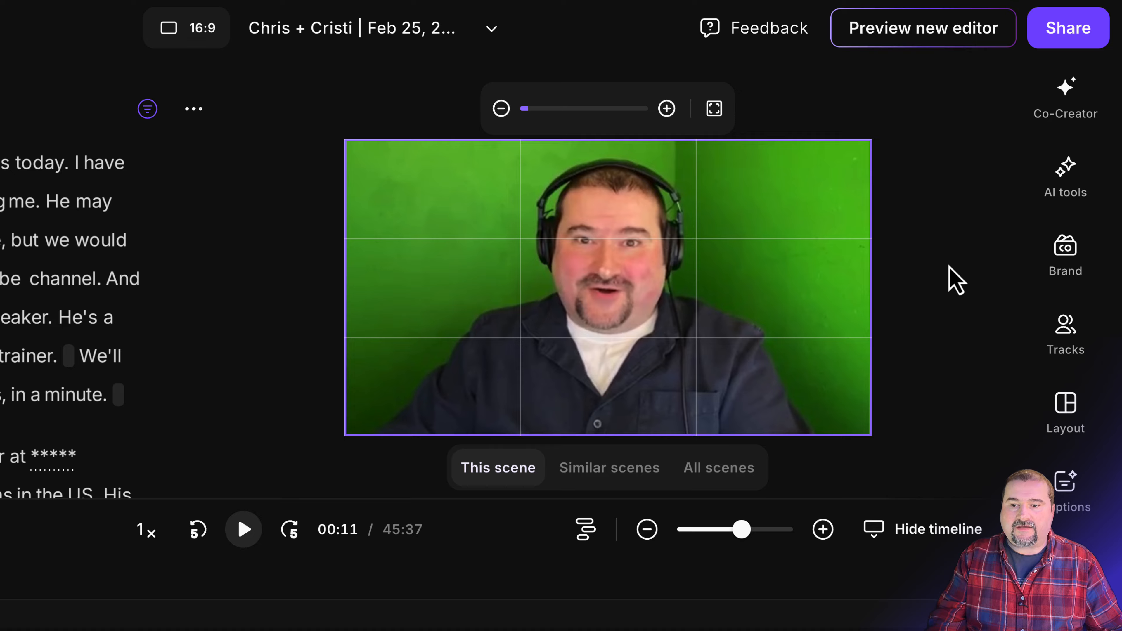
click(949, 283)
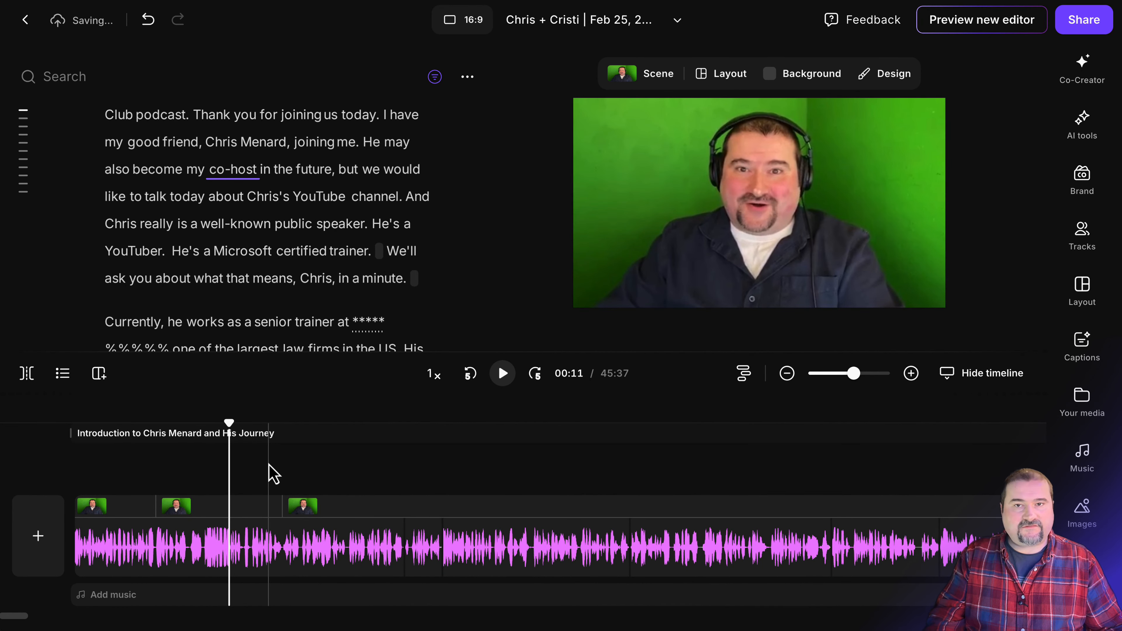
click(138, 440)
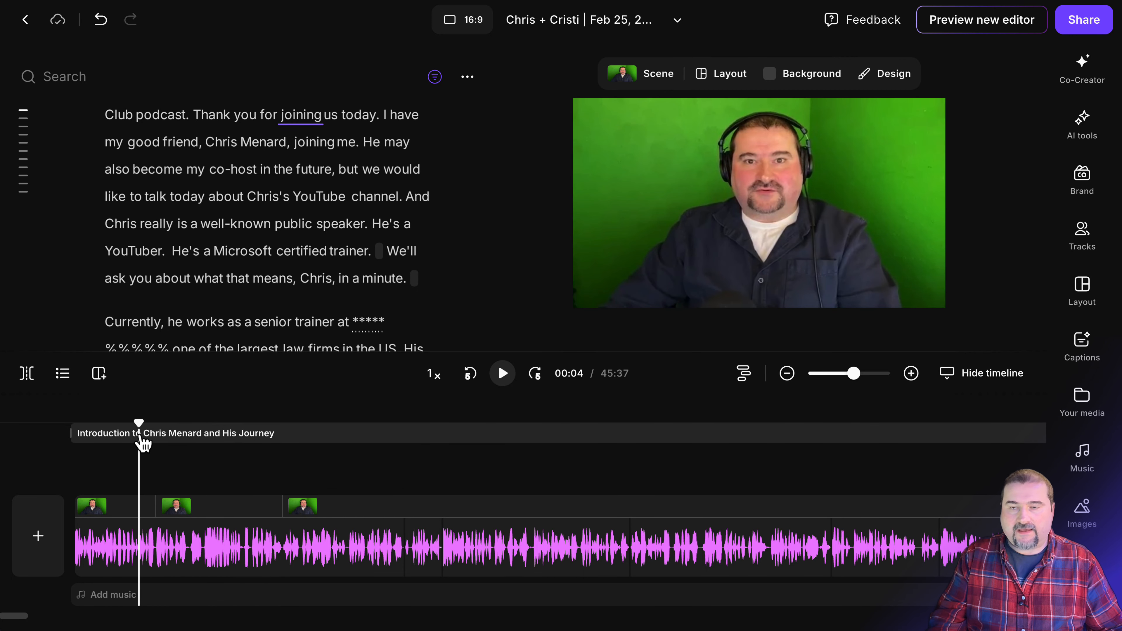
click(502, 377)
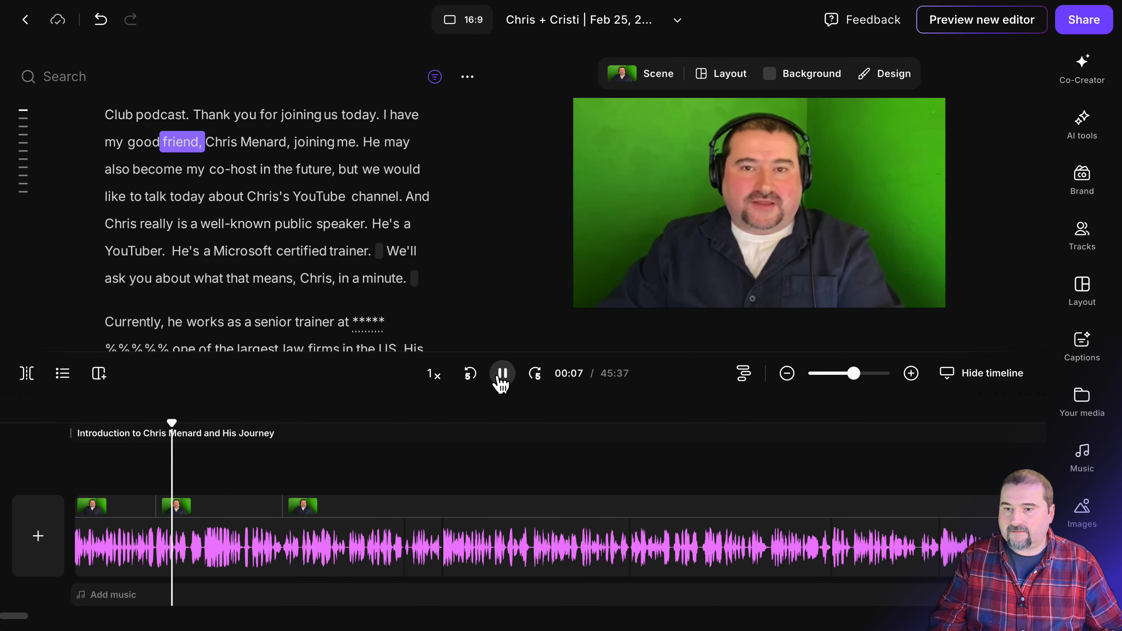
click(501, 375)
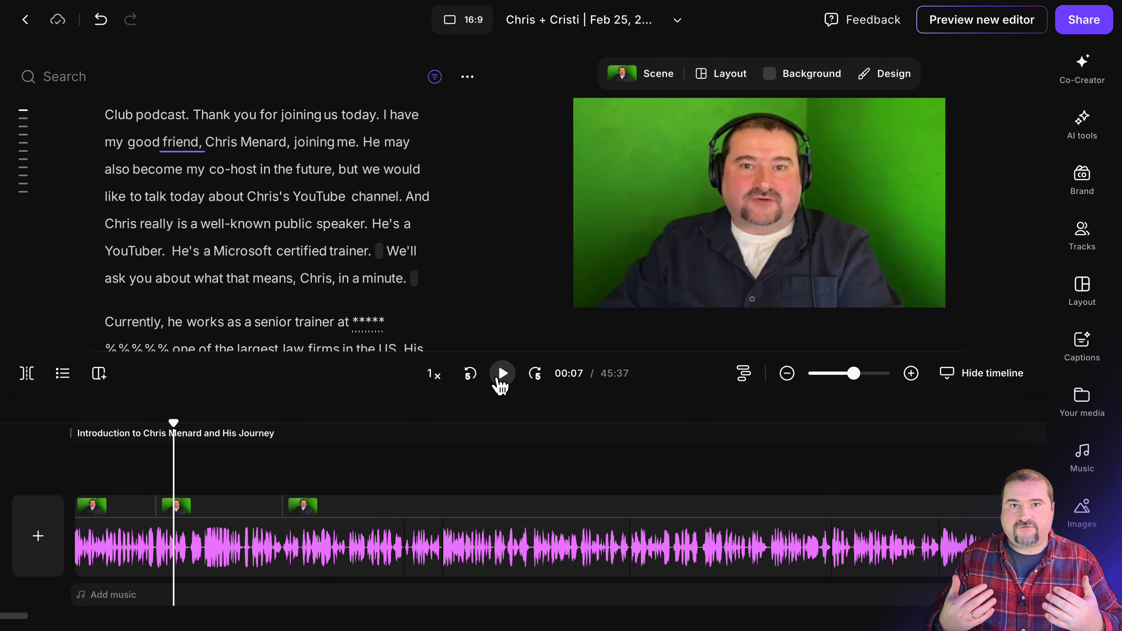
drag(174, 424, 270, 430)
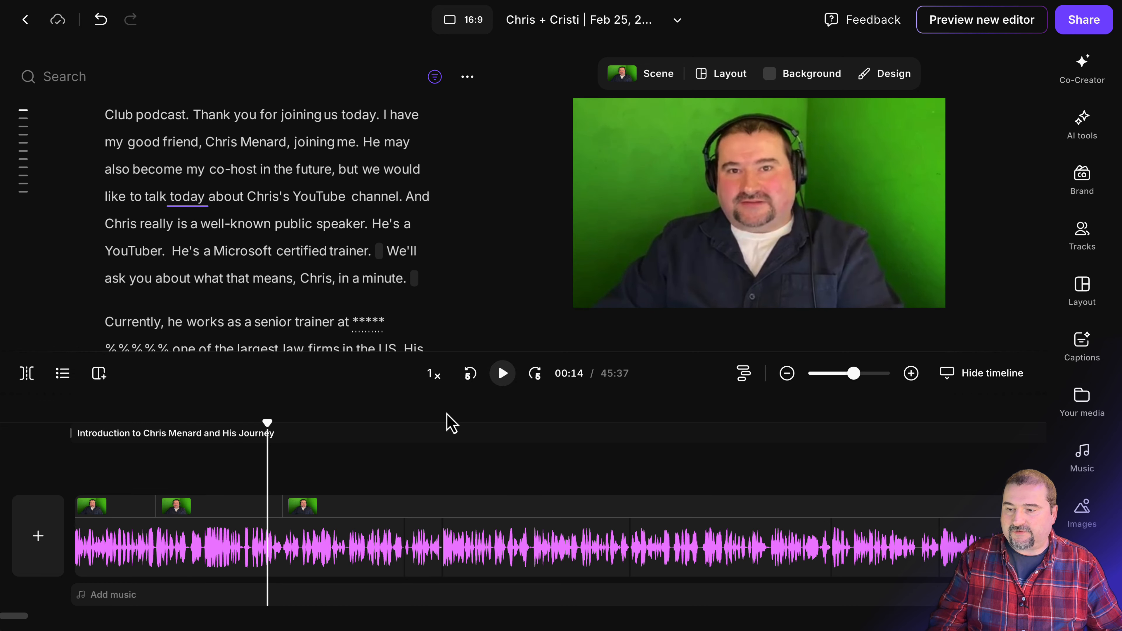
click(506, 377)
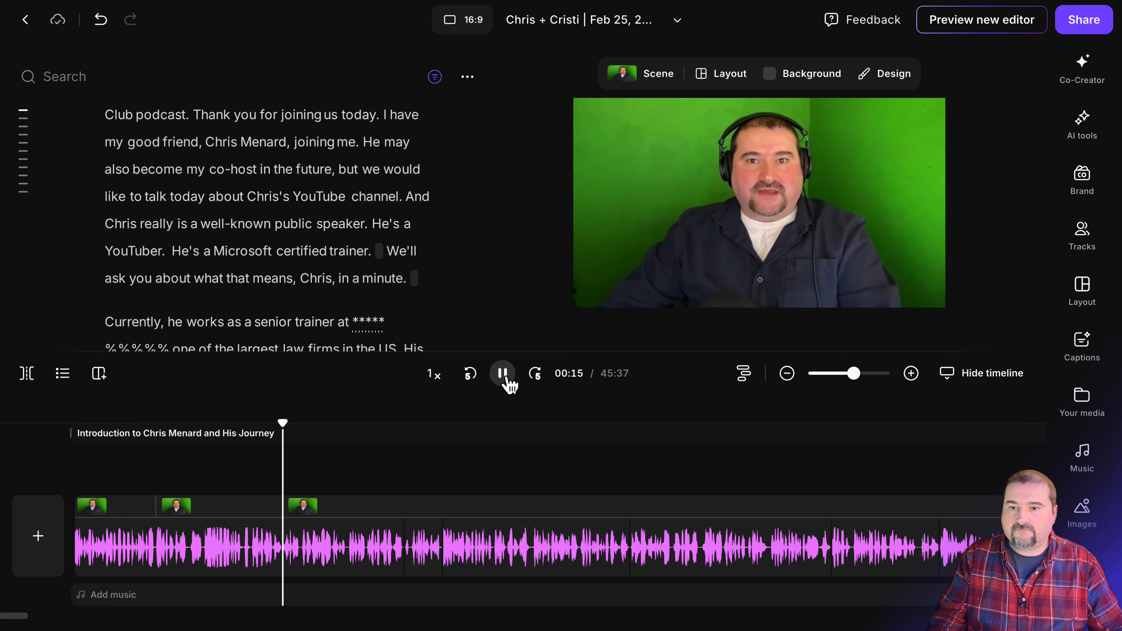
click(504, 375)
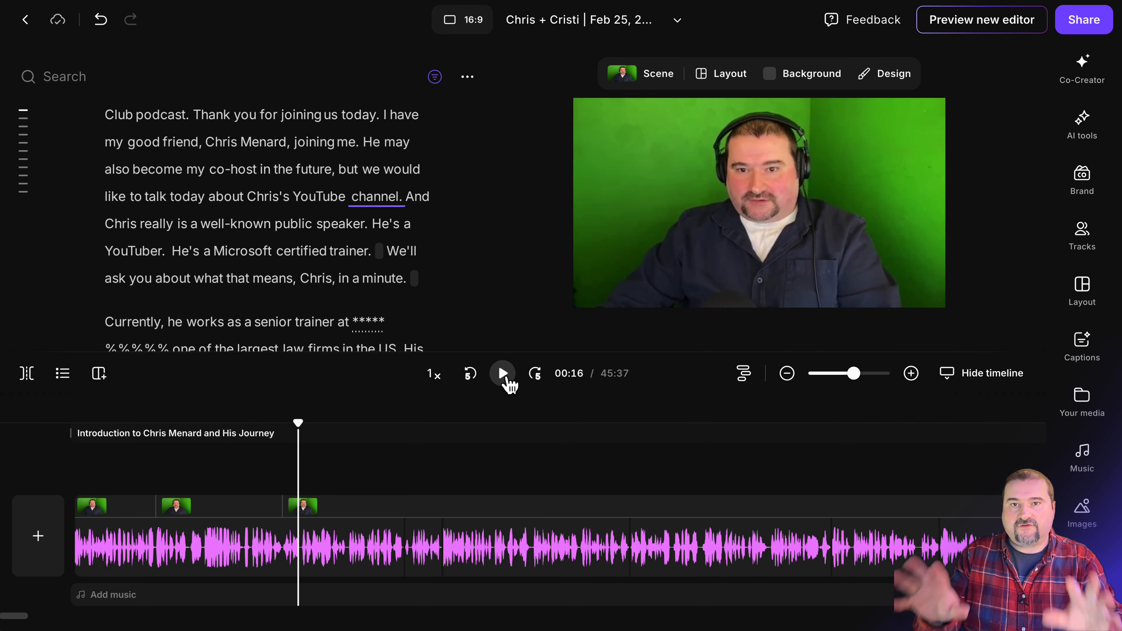